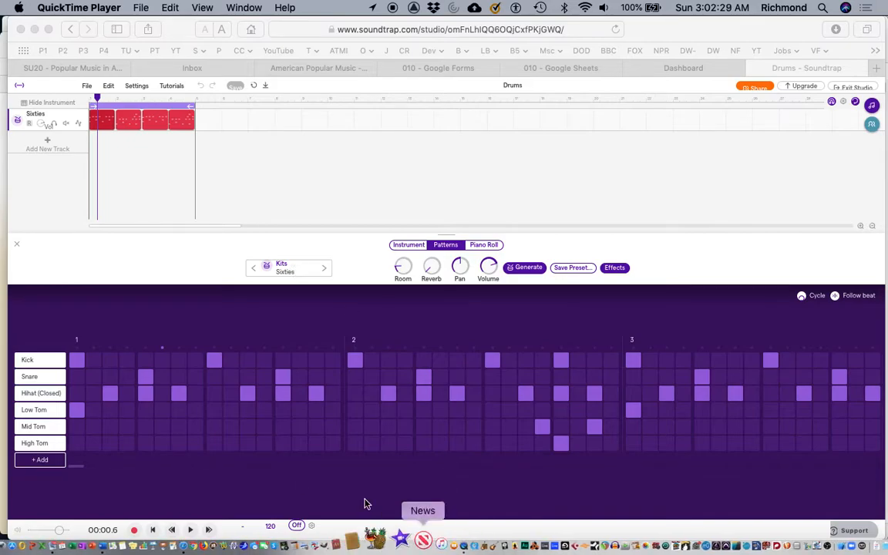
- Play the finished Sixties drum pattern, return to its start and look through its bars
click(156, 530)
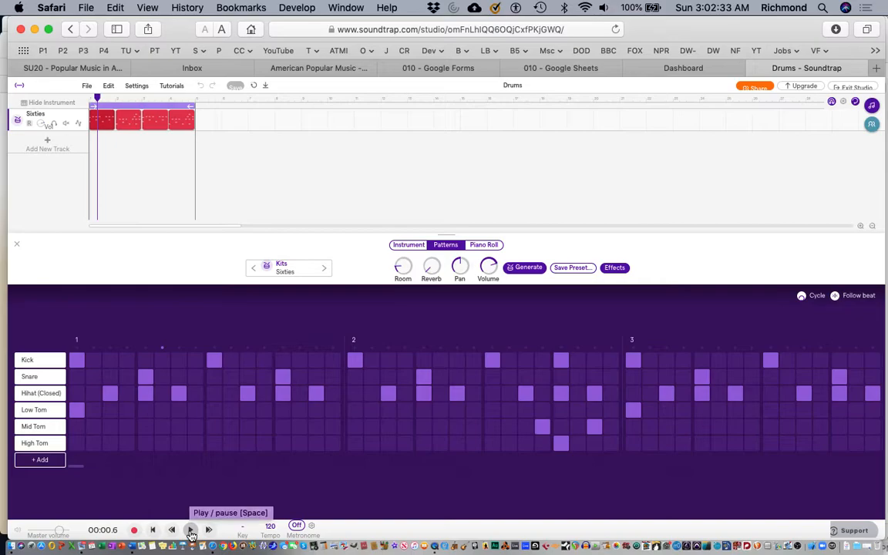
click(191, 532)
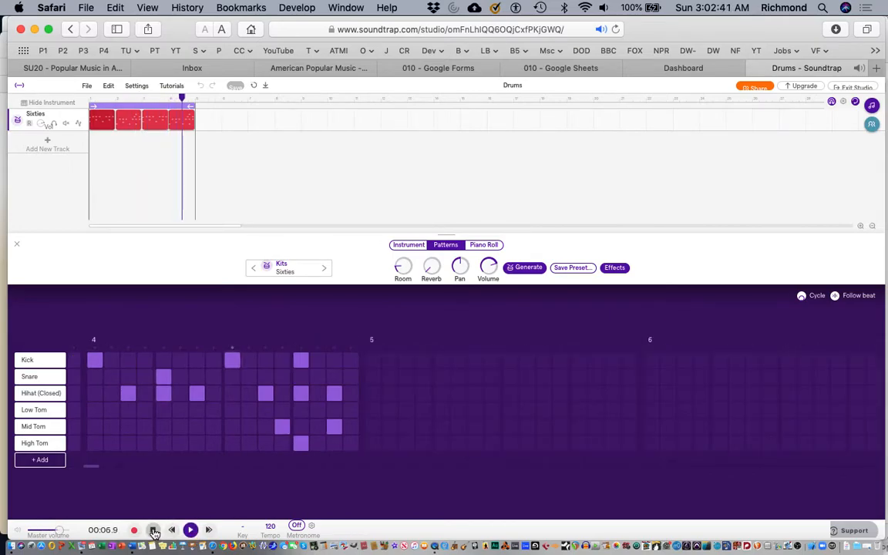
click(154, 530)
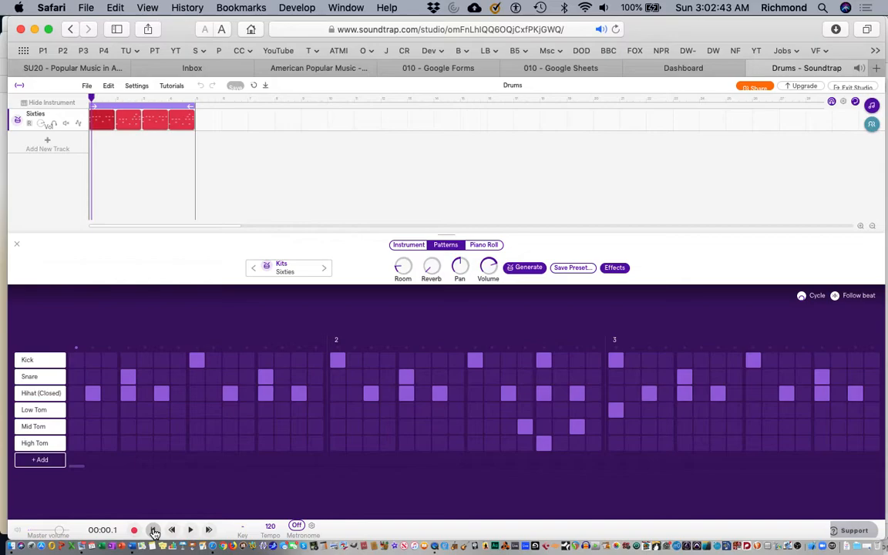
click(154, 530)
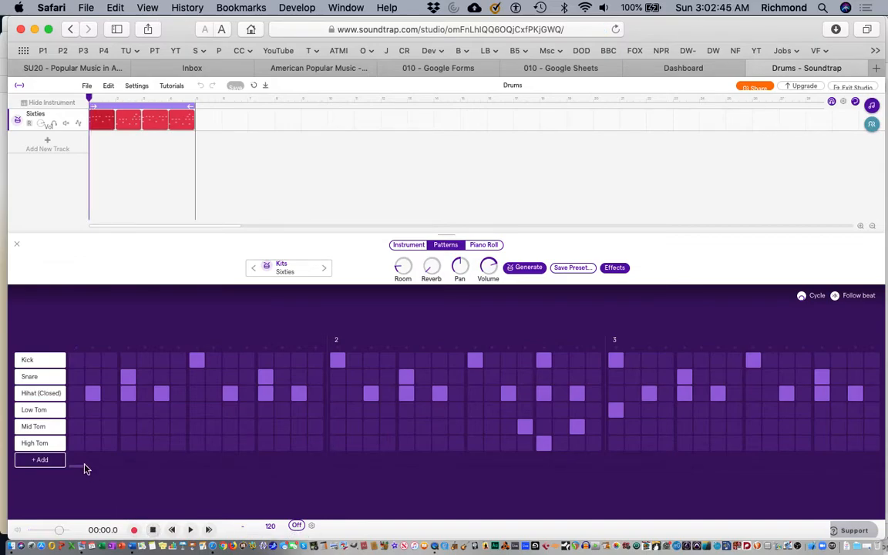
scroll(60, 471, left, 2)
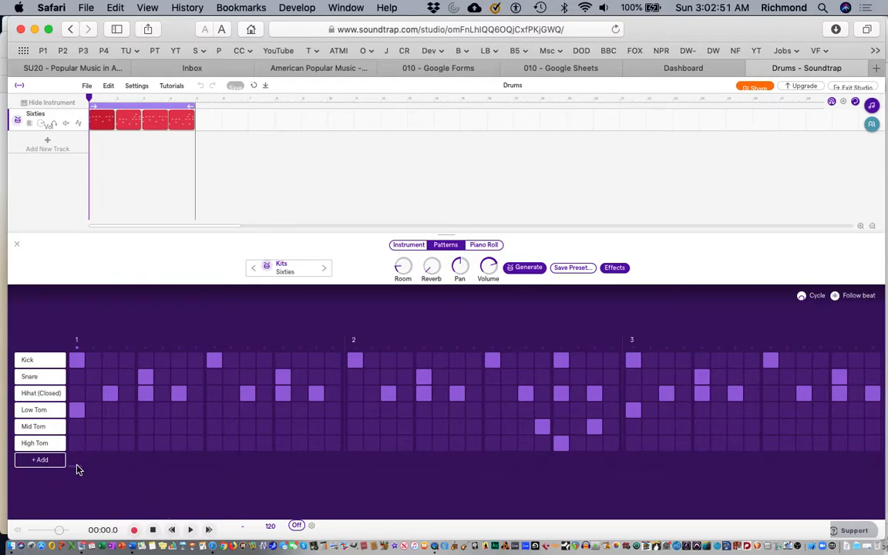
scroll(80, 467, right, 5)
scroll(79, 467, left, 5)
- Leave the Drums project by loading the Soundtrap main site address without the studio path
click(299, 29)
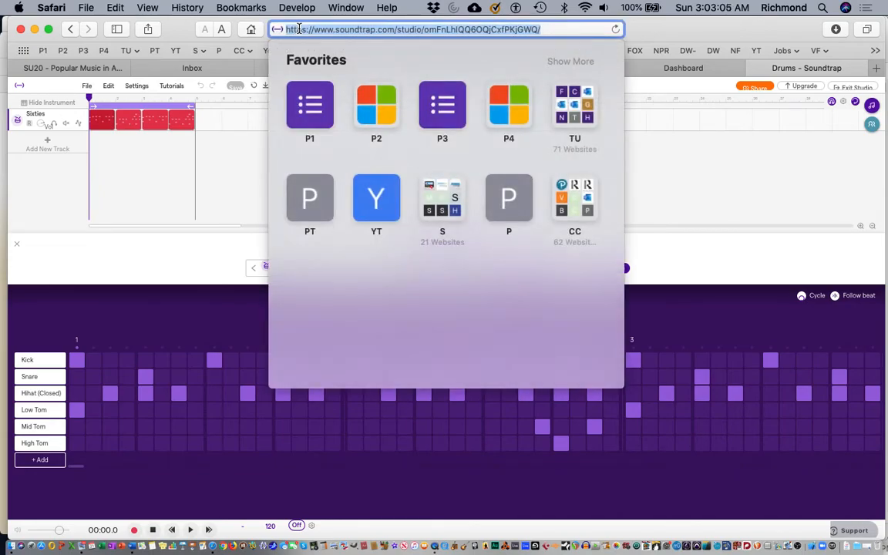
click(208, 157)
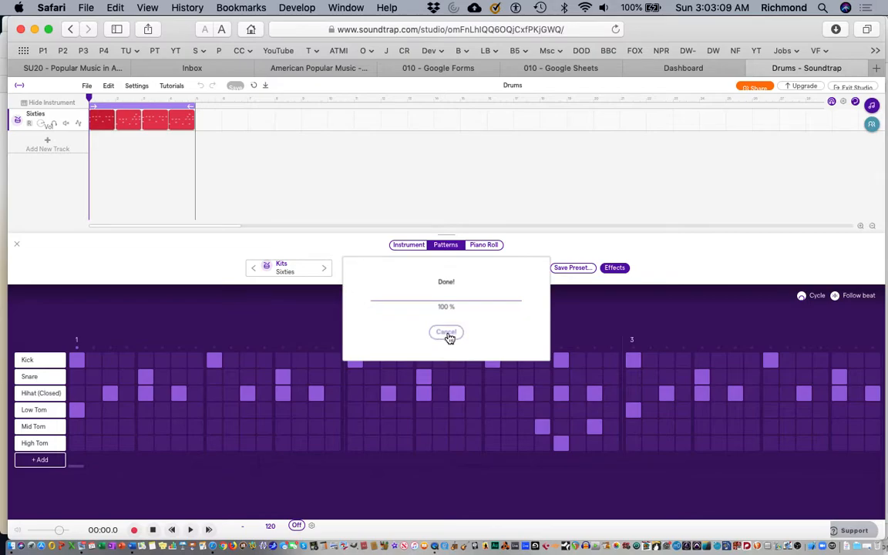
click(362, 30)
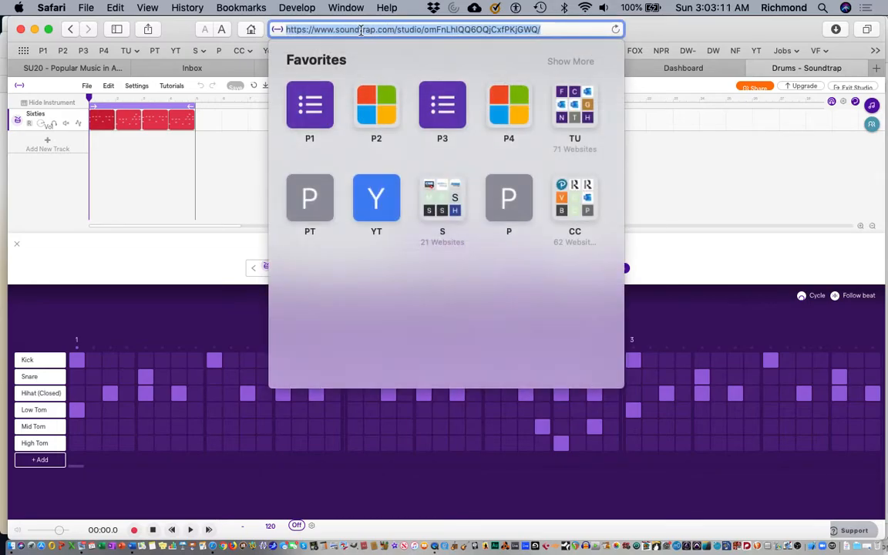
click(355, 29)
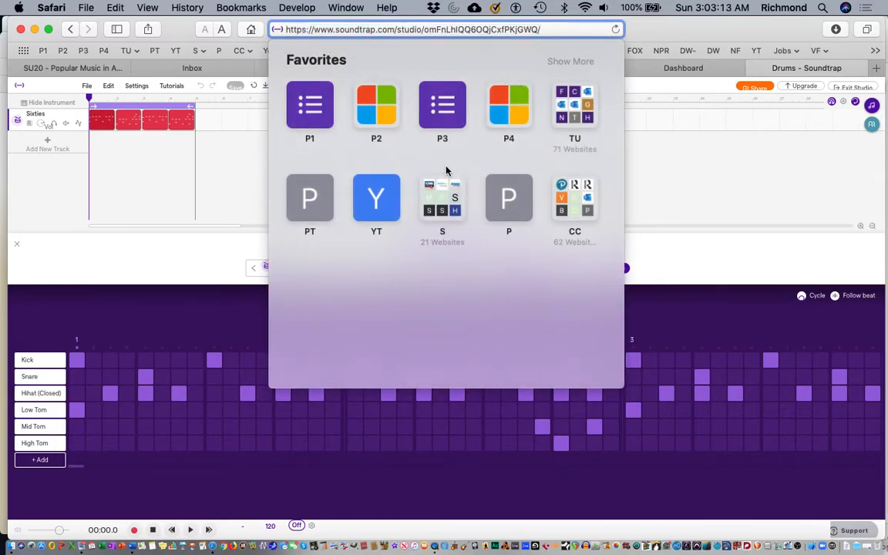
key(super+shift+Right)
key(BackSpace)
key(Return)
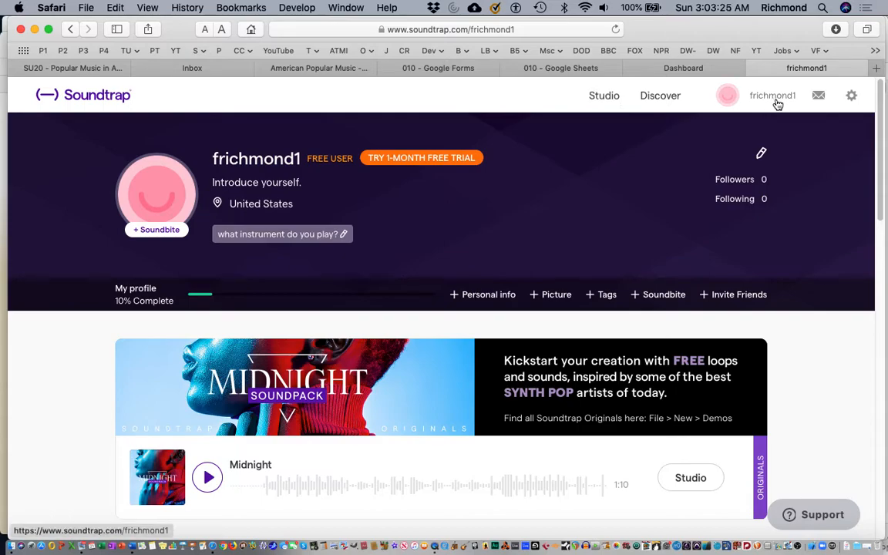
- Create a new Music project in the Studio with a Patterns BeatMaker track and dismiss the MIDI access message
click(603, 97)
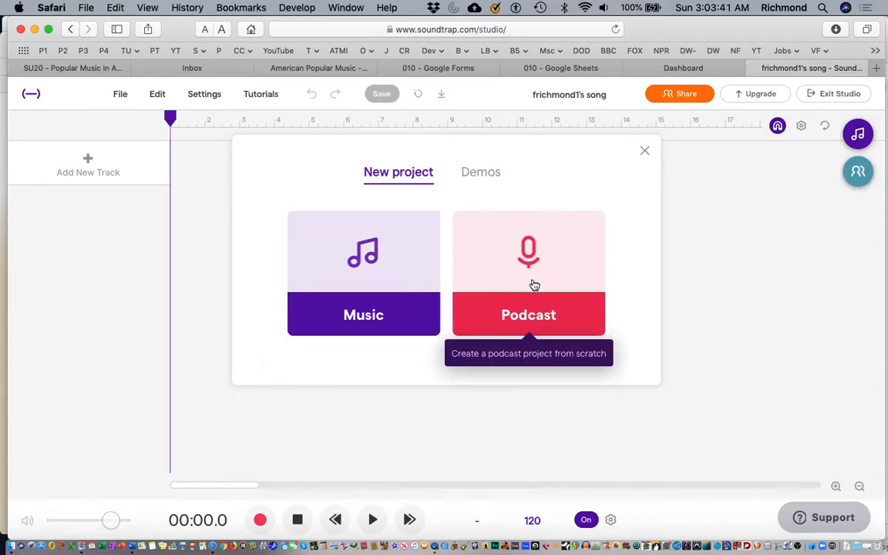
click(373, 279)
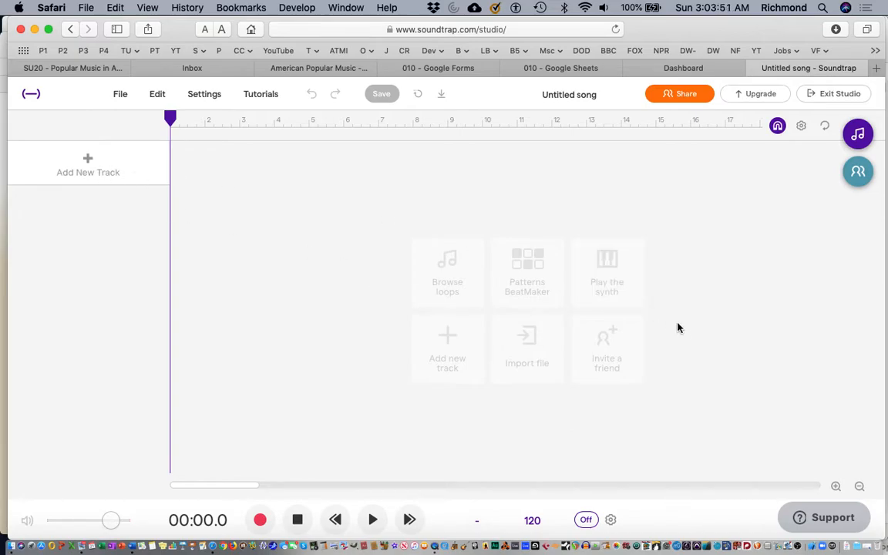
click(525, 274)
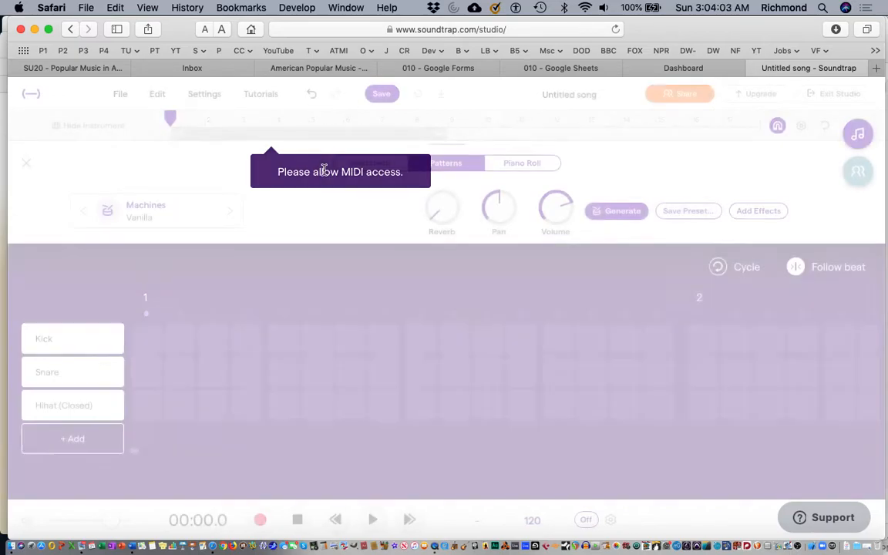
click(323, 170)
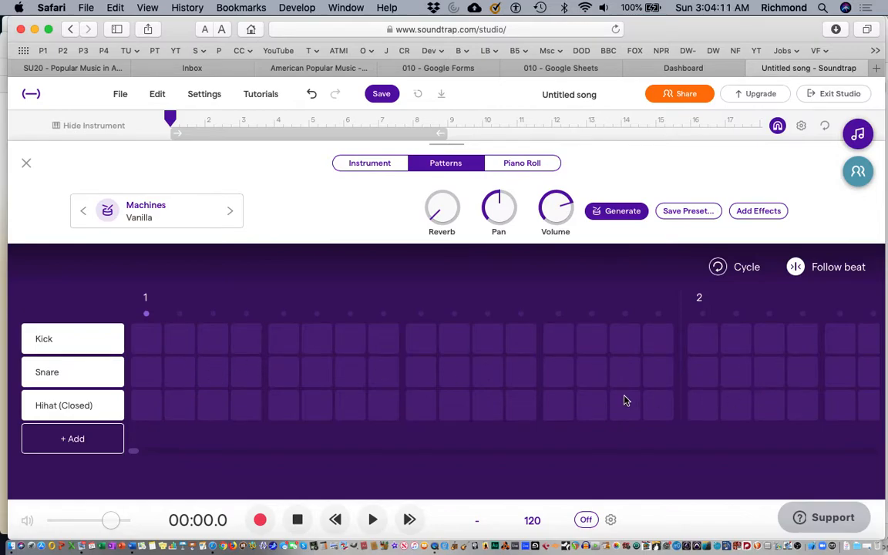
- Add three more drum rows below Hihat (Closed) in the pattern grid
mouse_move(52, 349)
click(67, 440)
click(68, 454)
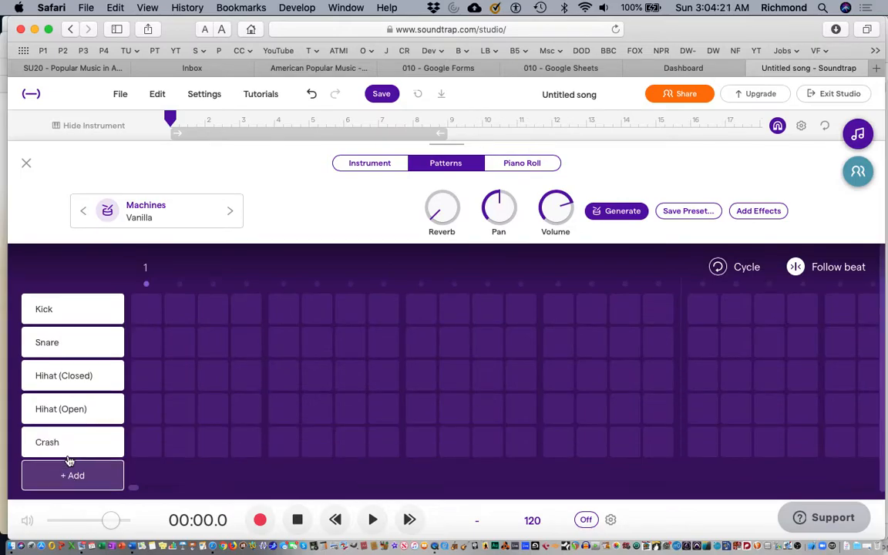
click(66, 475)
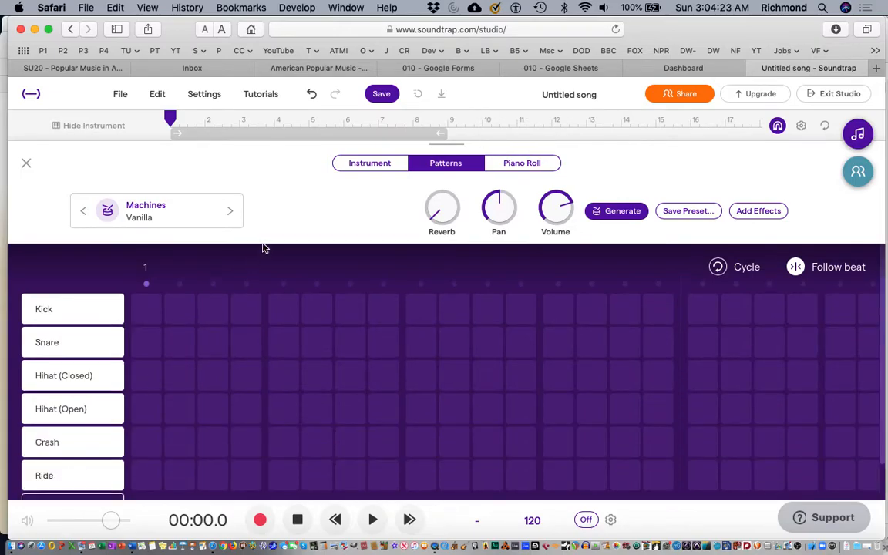
- Change the Hihat (Open), Crash and Ride rows to Low Tom, Mid Tom and High Tom
mouse_move(67, 384)
mouse_move(87, 409)
click(94, 411)
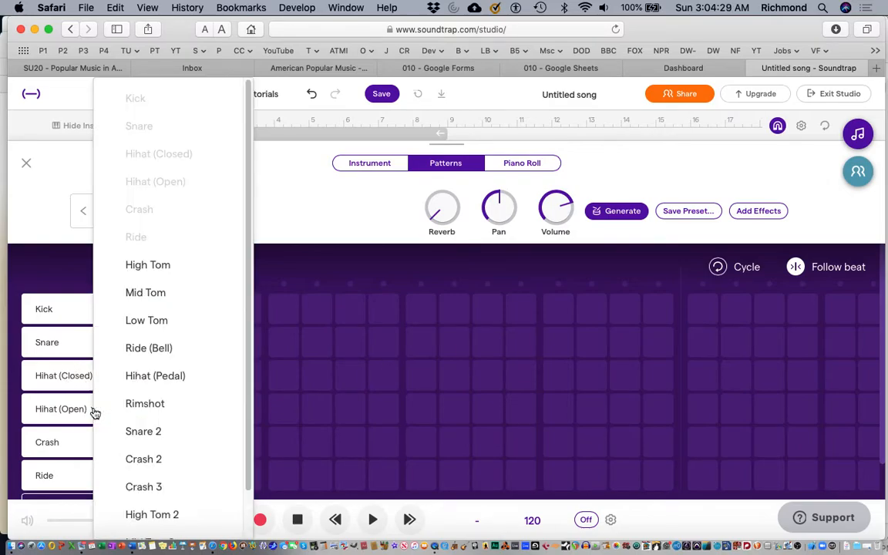
click(144, 324)
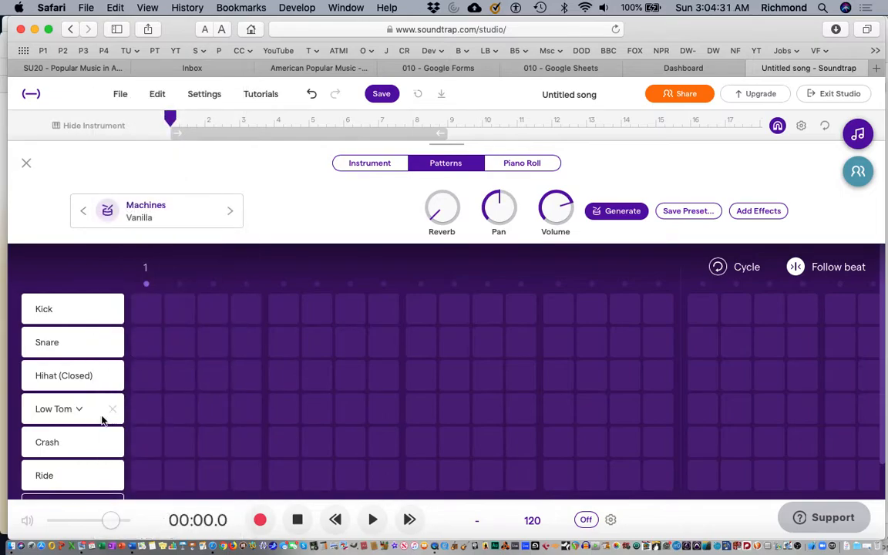
click(73, 447)
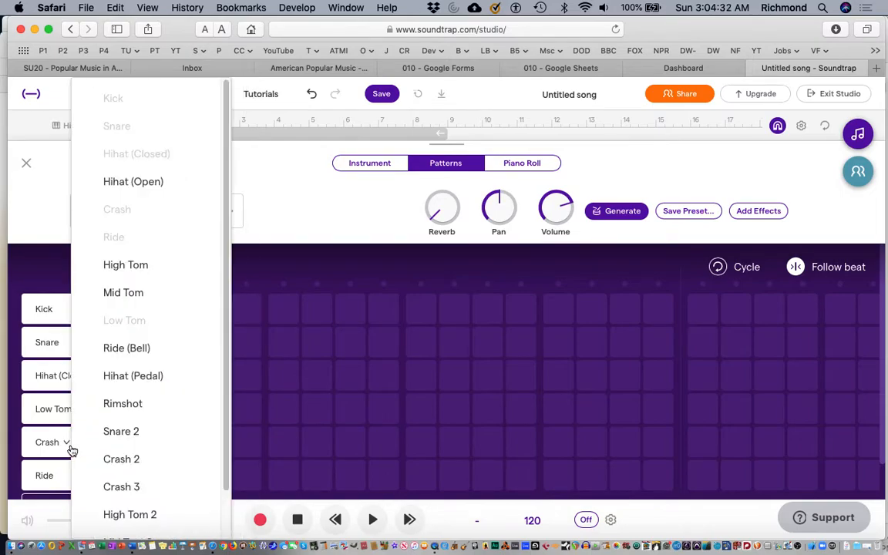
click(138, 293)
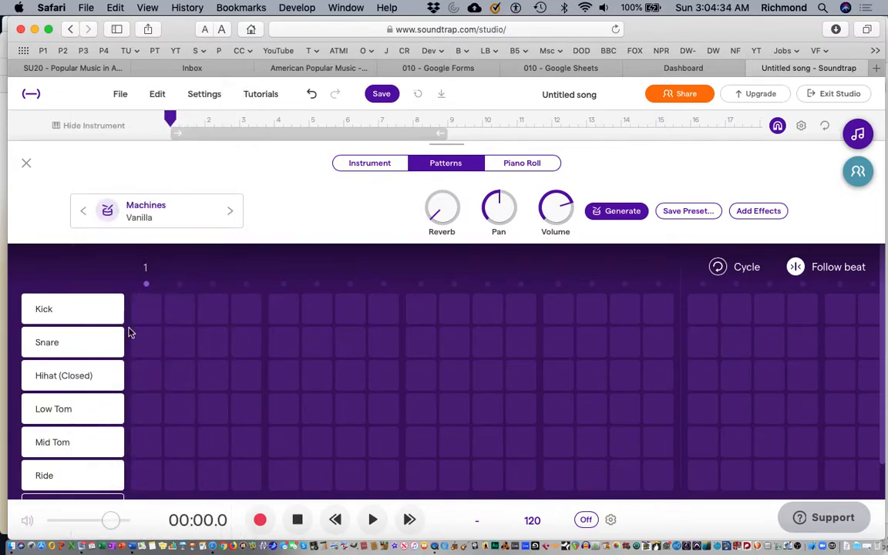
click(73, 478)
click(154, 271)
- Turn on Cycle and shorten the loop region to four bars, ending at bar 5
click(716, 267)
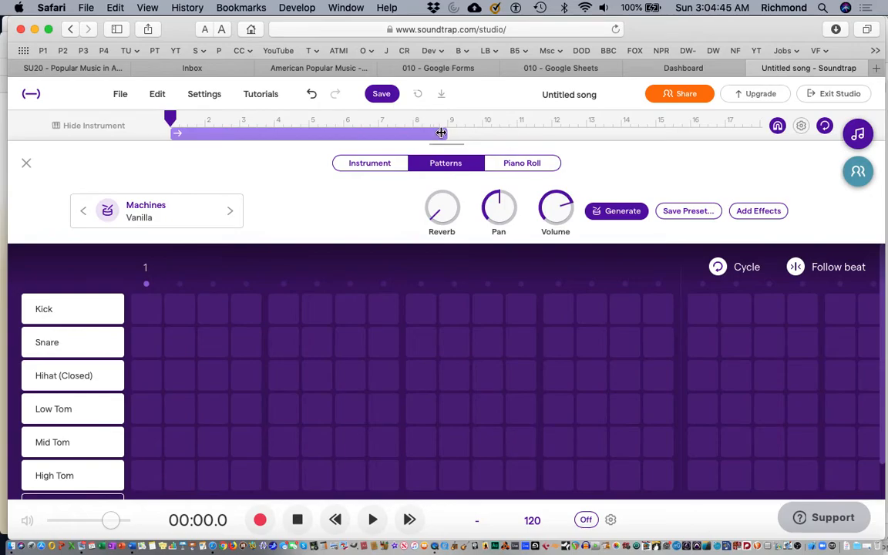
drag(445, 133, 308, 135)
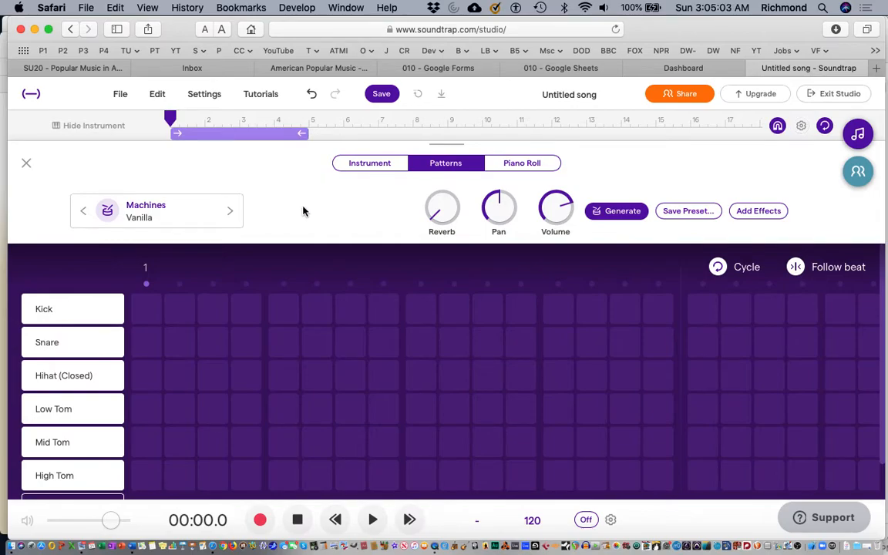
- In bar 1, place Kick hits on steps 1 and 9 and Snare hits on steps 5 and 13
click(149, 314)
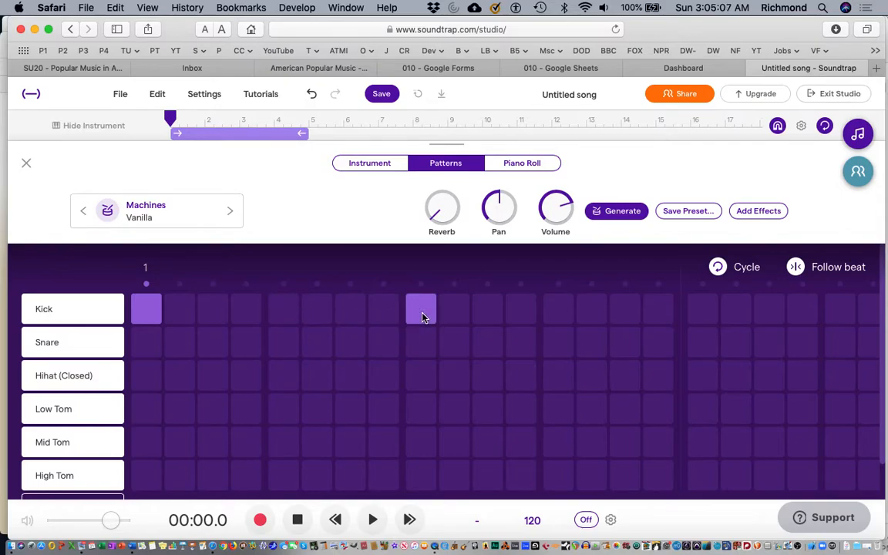
click(284, 345)
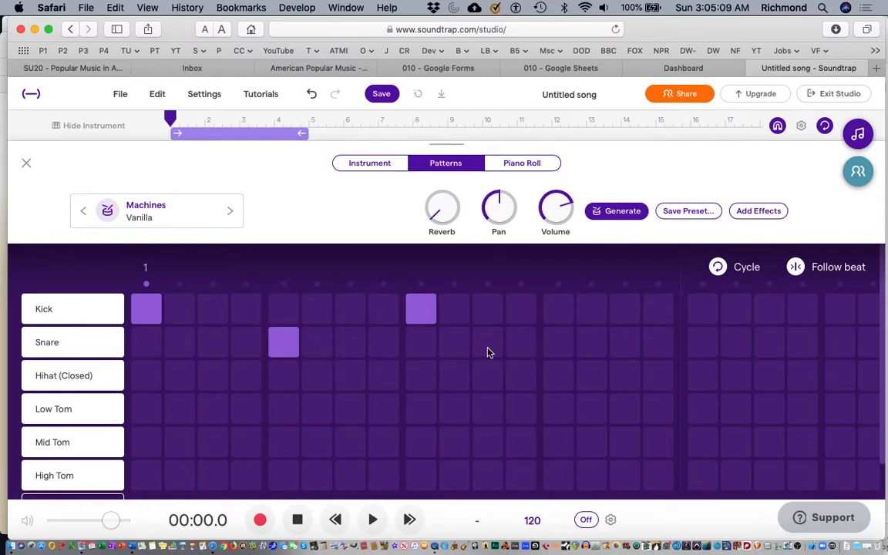
click(564, 347)
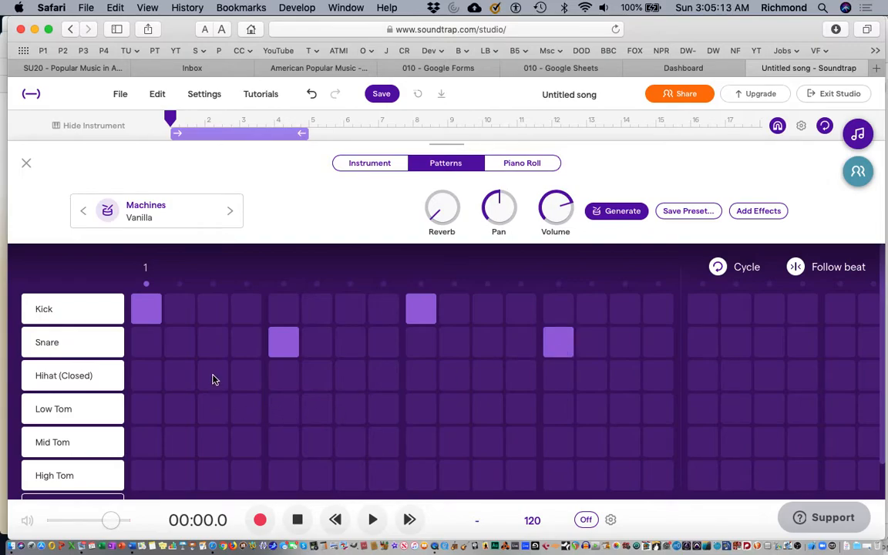
- In bar 1, add Hihat (Closed) hits on steps 3, 5, 7, 11, 13 and 15, and a Low Tom hit on step 1
click(291, 385)
click(349, 384)
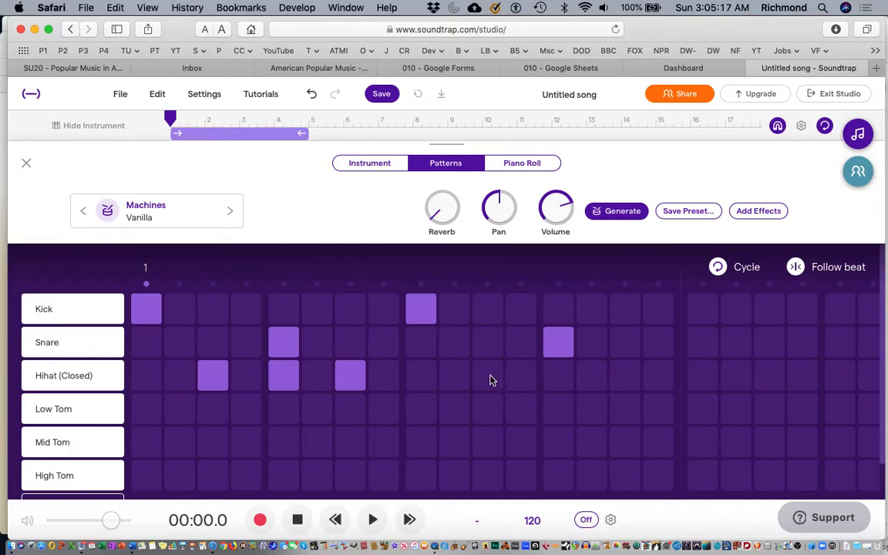
click(558, 383)
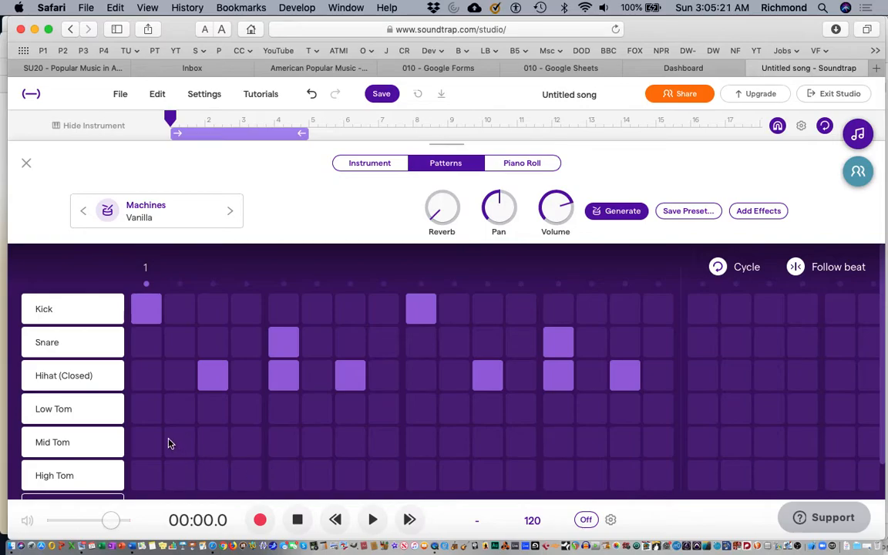
click(148, 411)
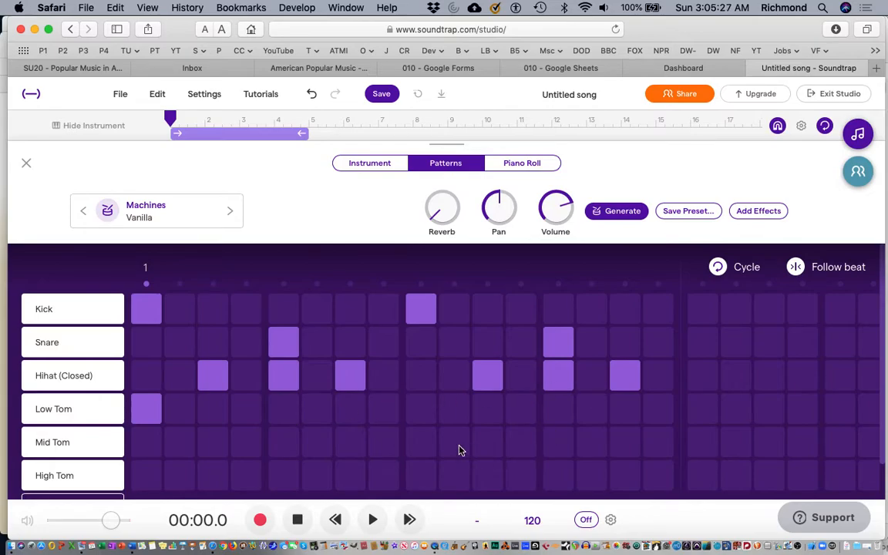
- In bar 2, place Kick on steps 1 and 9, Snare on 5 and 13, and Hihat (Closed) on 3, 5, 7, 11, 13 and 15
click(409, 521)
click(408, 520)
click(409, 521)
click(408, 520)
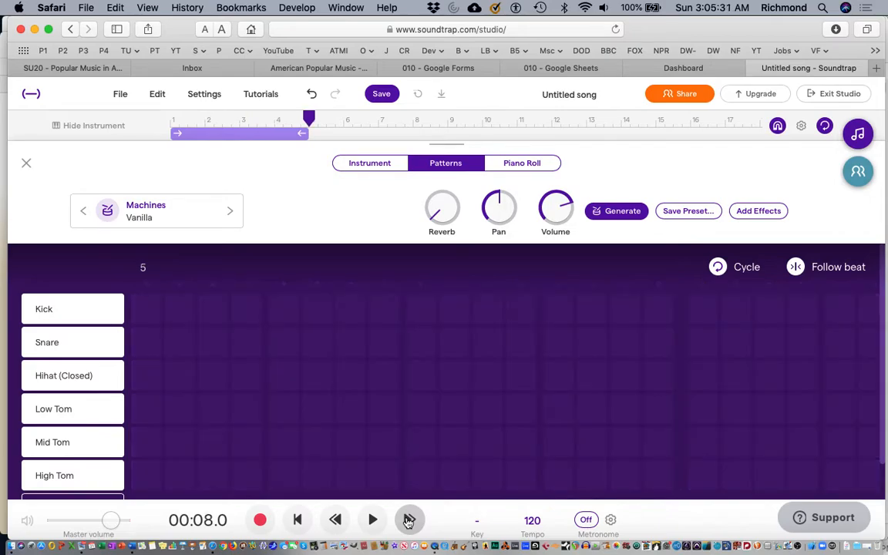
click(408, 520)
click(335, 521)
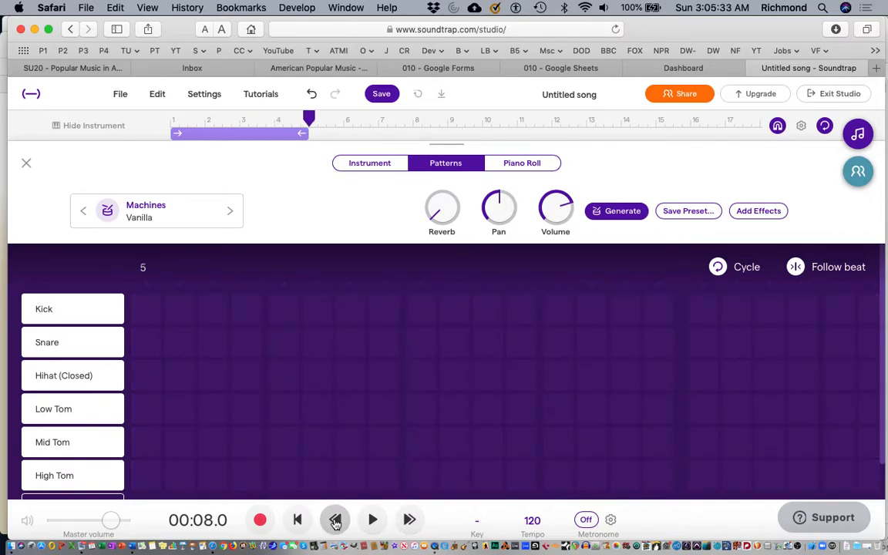
click(335, 521)
click(335, 521)
click(335, 521)
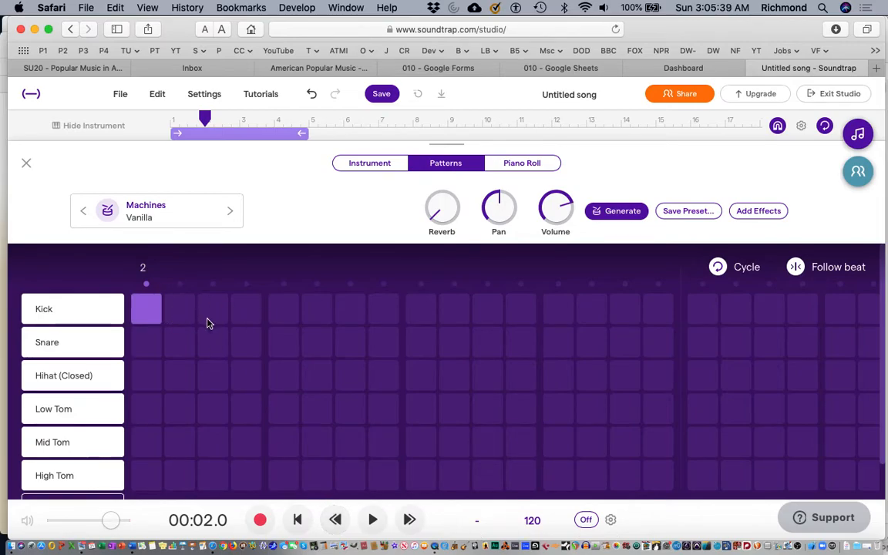
click(287, 347)
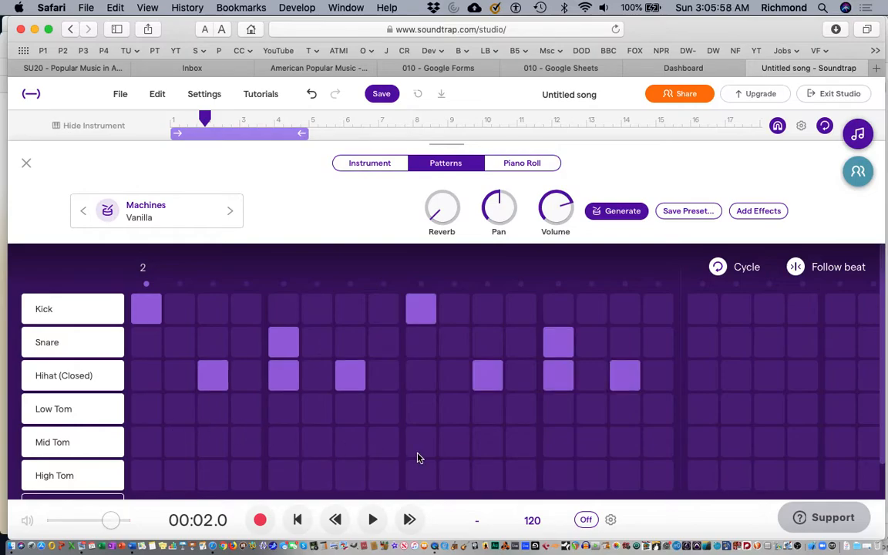
- Add a tom fill in bar 2 with Mid Tom on steps 12 and 15 and High Tom on 13, plus Low Tom on step 1 of bar 3
click(559, 473)
click(591, 445)
click(593, 447)
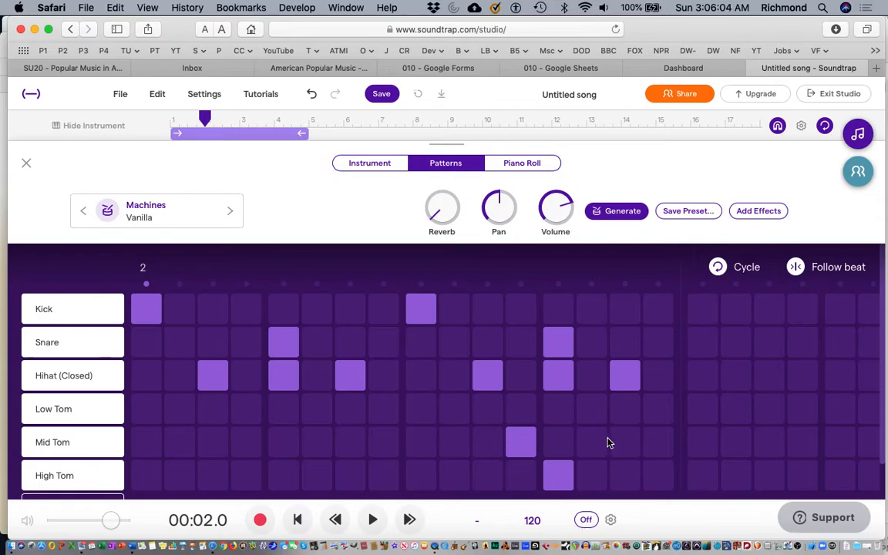
click(621, 440)
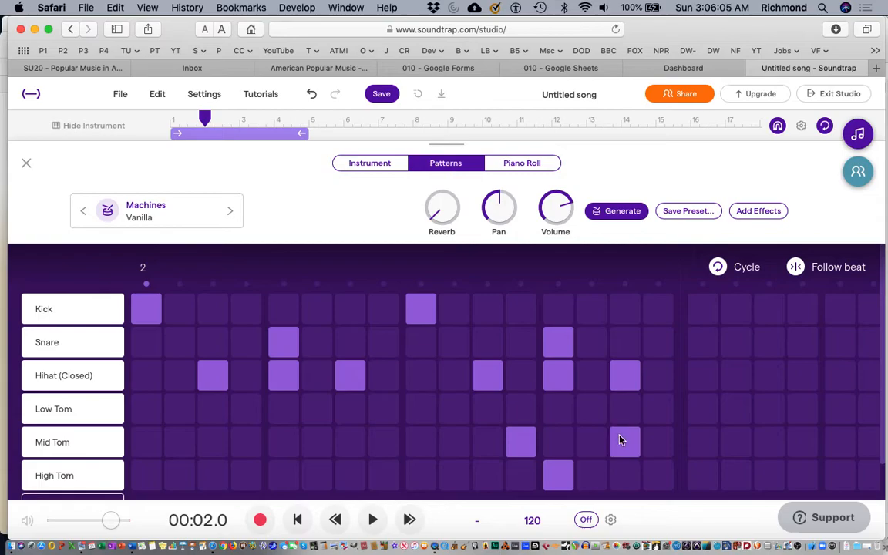
click(695, 414)
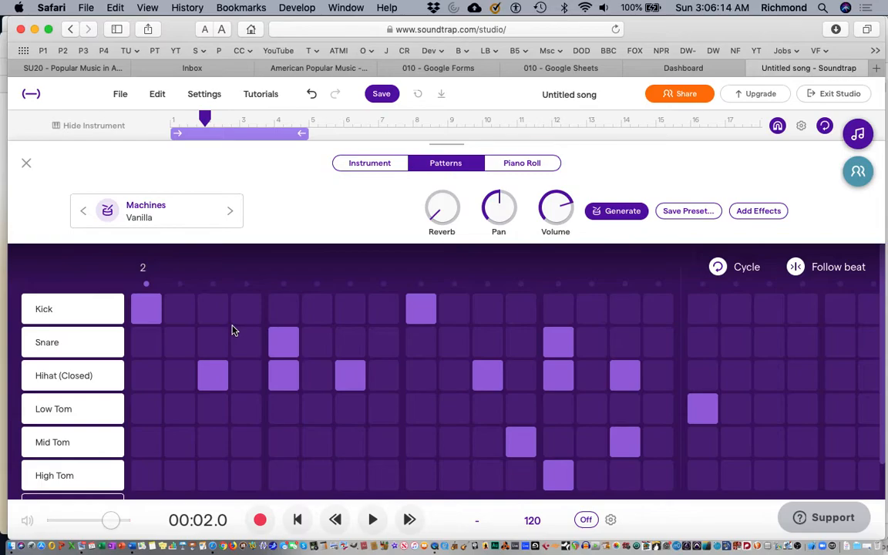
- Trim the drum track back to two bars by removing the bar 3 region, and duplicate the two-bar pattern into bars 3 and 4
click(298, 521)
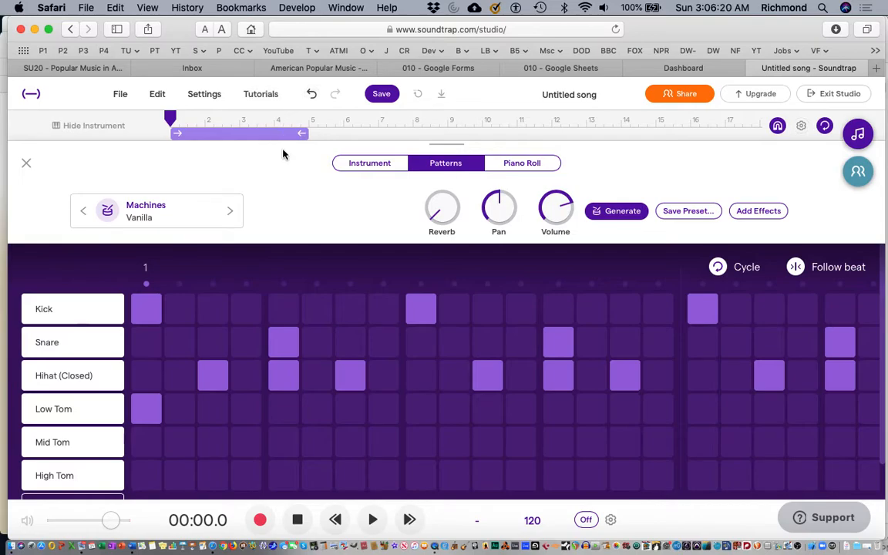
drag(285, 146, 285, 200)
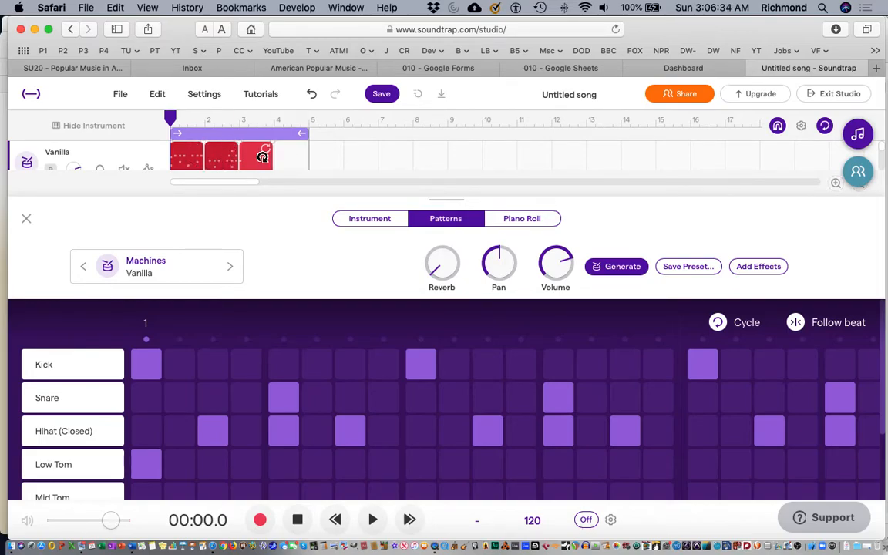
drag(263, 157, 239, 157)
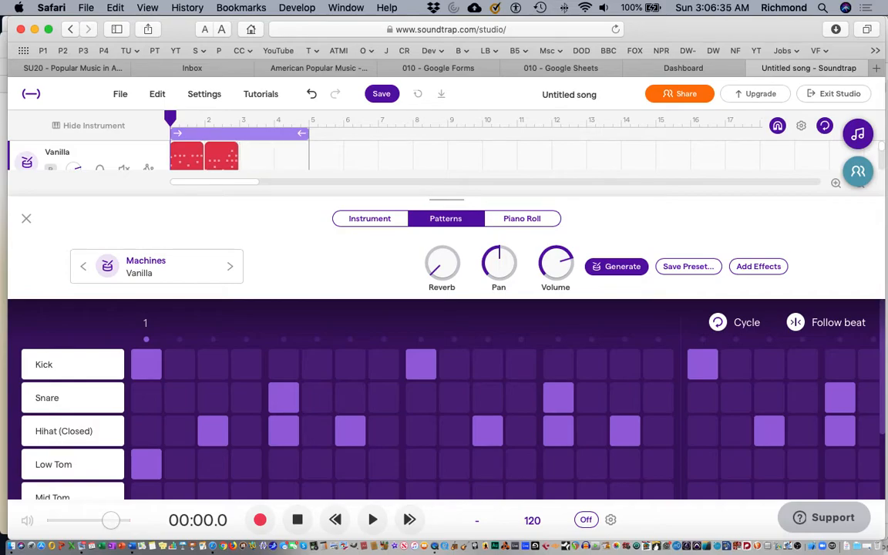
click(238, 122)
drag(239, 119, 308, 122)
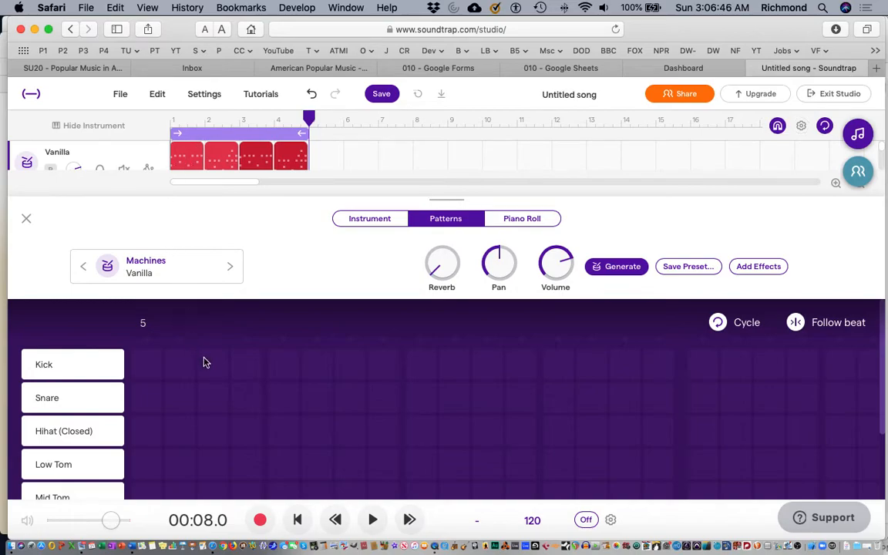
click(297, 522)
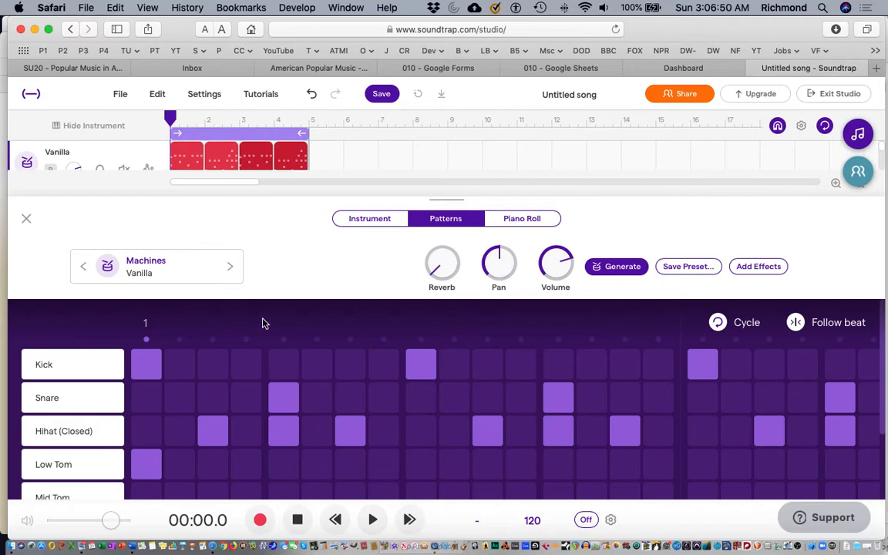
- Change the drum track's sound to the Sixties kit and play back the opening of the loop
click(231, 269)
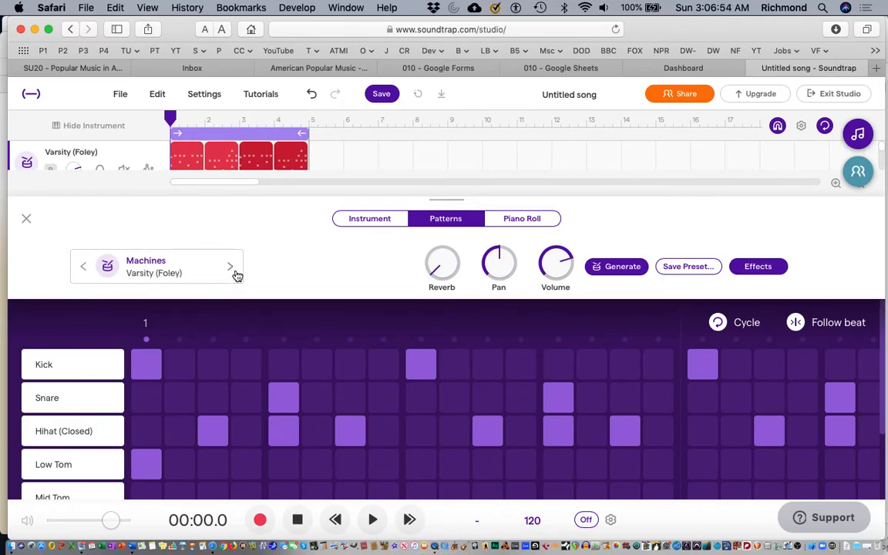
click(231, 269)
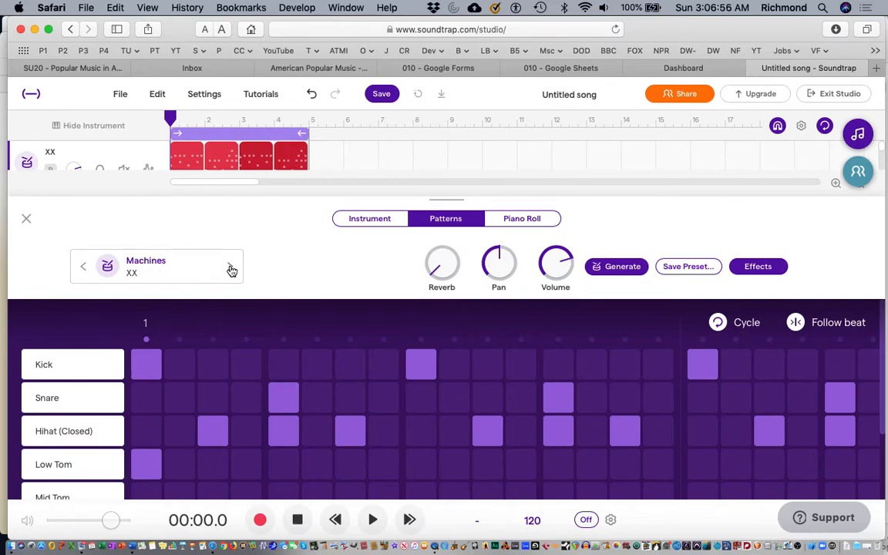
click(231, 269)
click(231, 268)
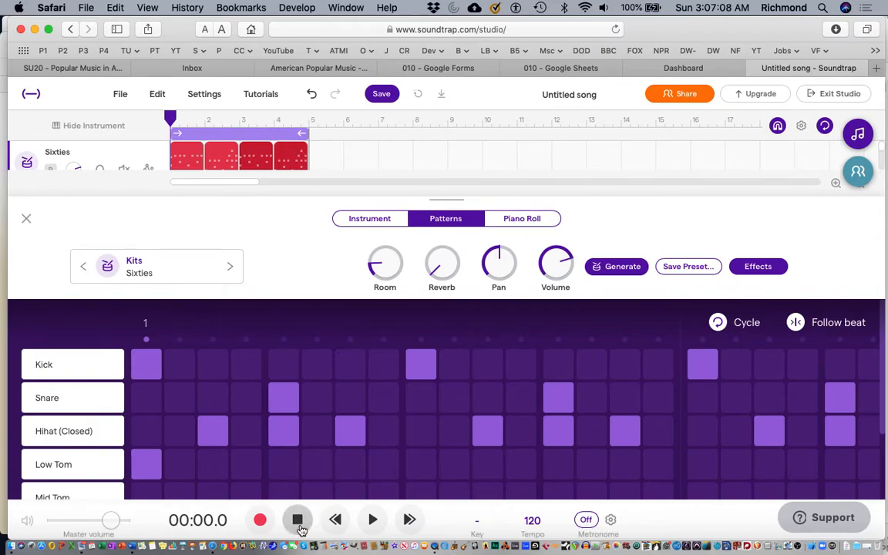
click(373, 520)
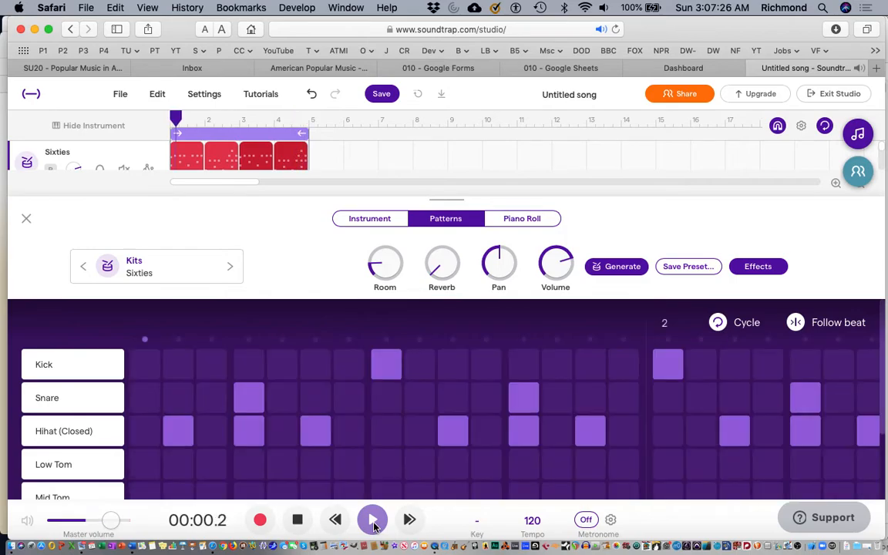
click(298, 520)
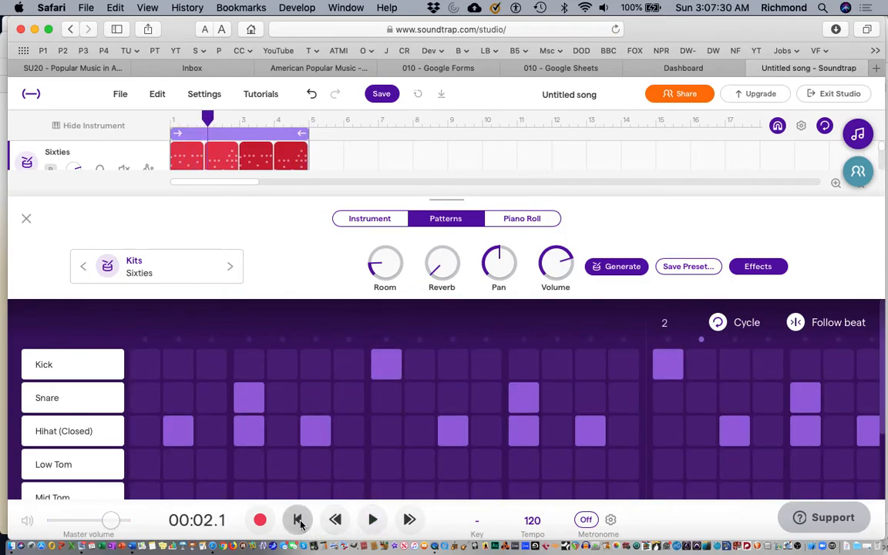
- Save the project under the name "Drums 1"
click(122, 98)
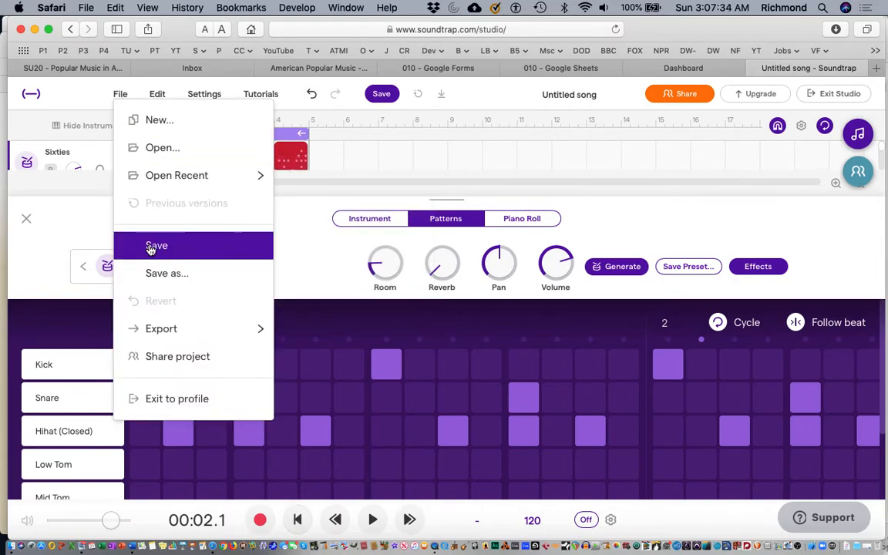
click(152, 273)
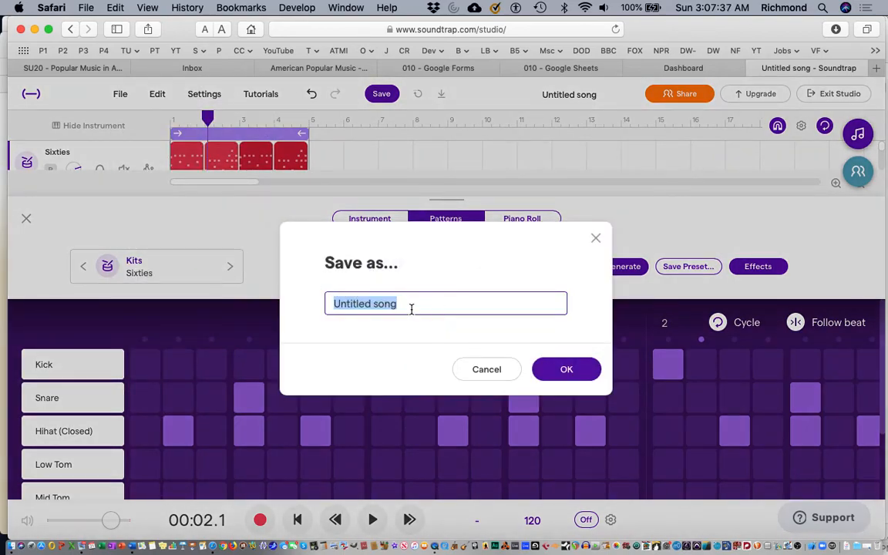
text(D)
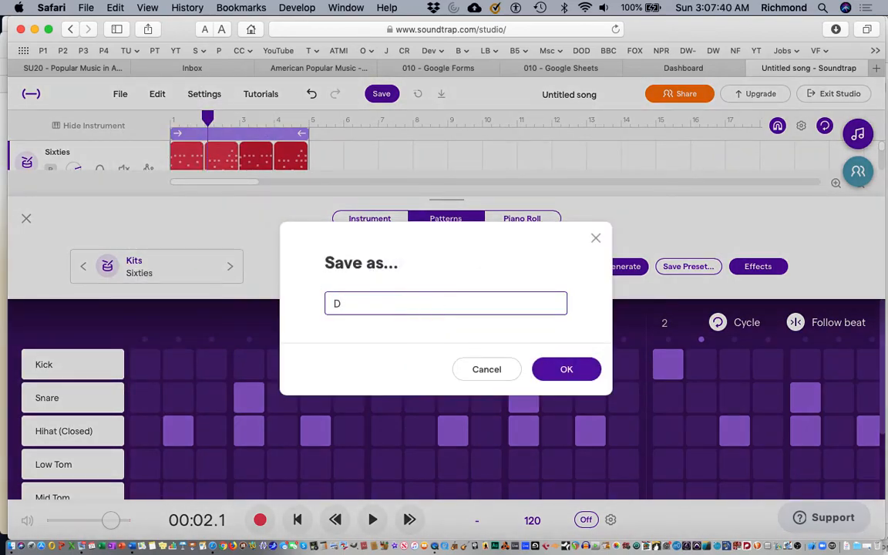
text(rums 1)
click(561, 369)
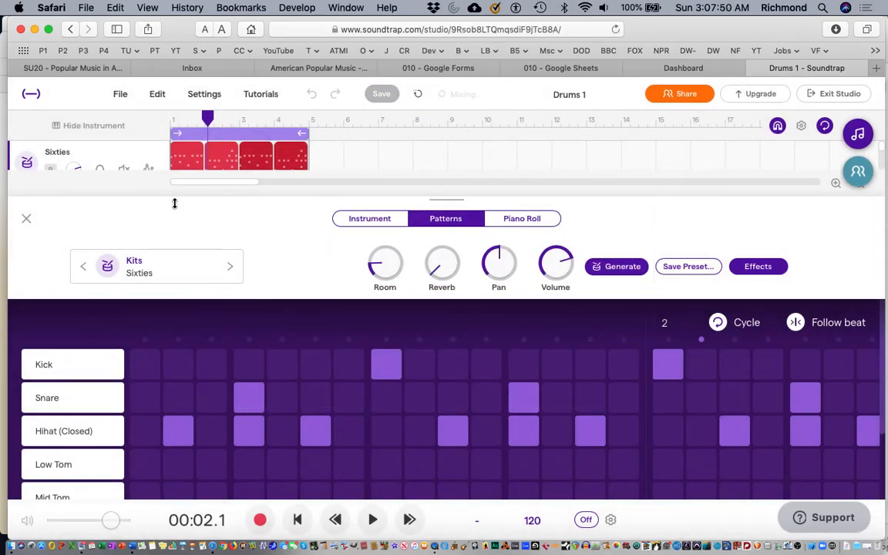
- Try to export the Drums 1 project to an mp3 file
click(119, 96)
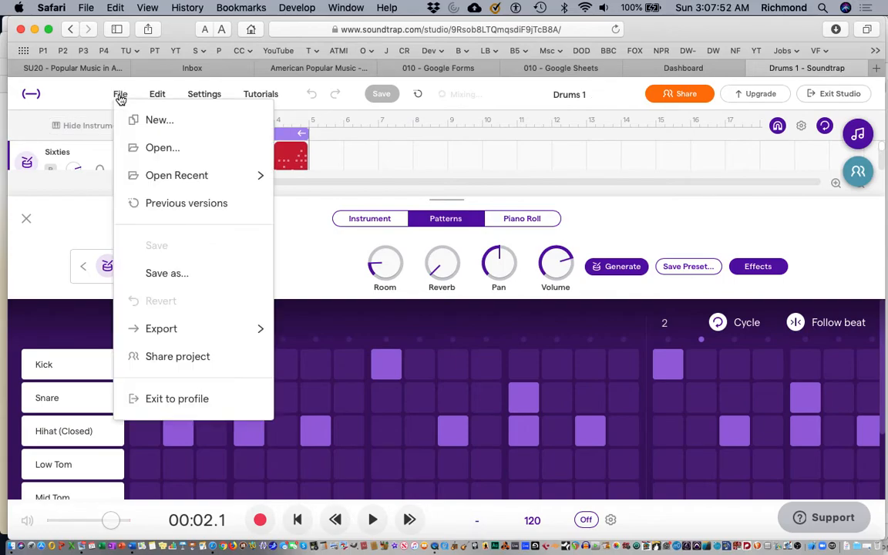
mouse_move(160, 329)
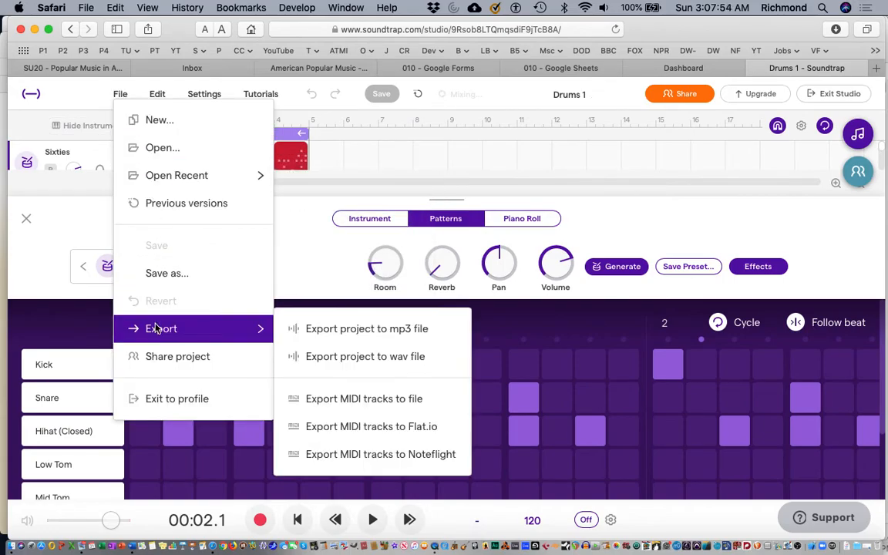
click(346, 339)
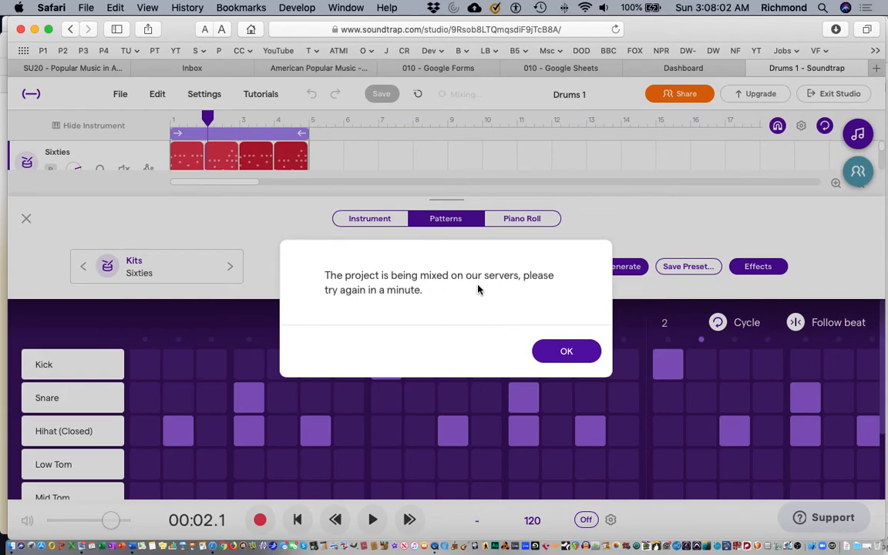
click(569, 350)
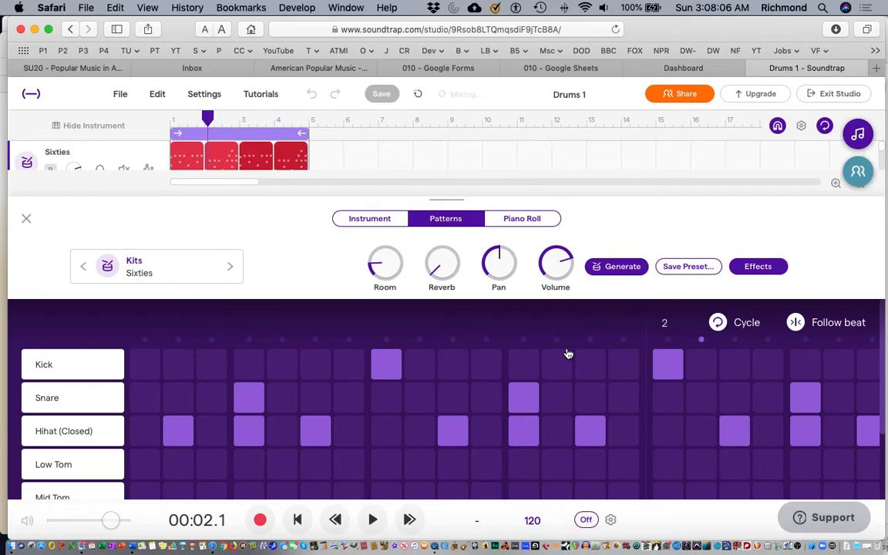